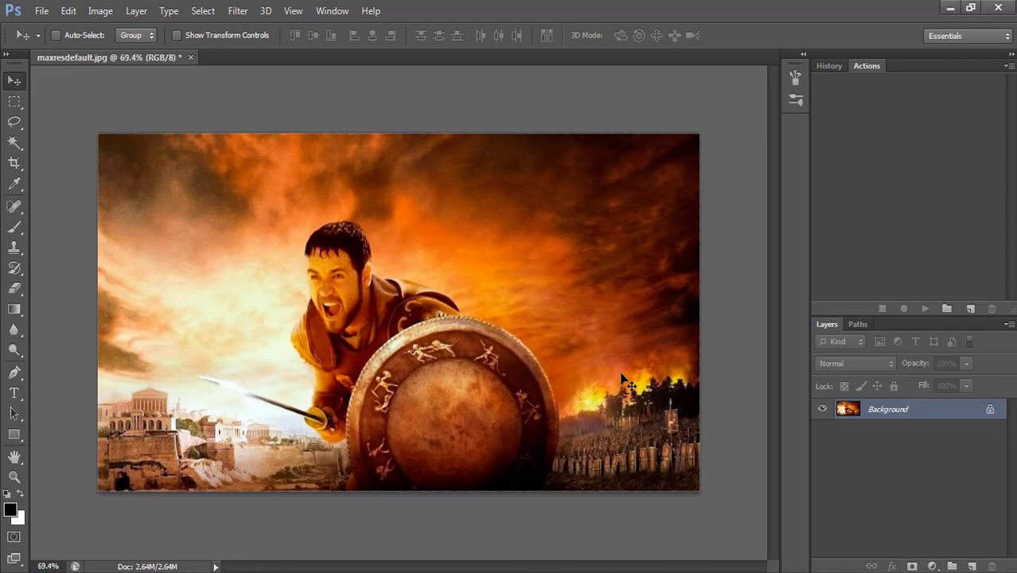
Resample the photo to 300 pixels/inch and 3500 px wide (3500 × 1969), then fit it on screen
scroll(622, 375, "up", 1)
scroll(622, 376, "down", 2)
scroll(621, 376, "up", 3)
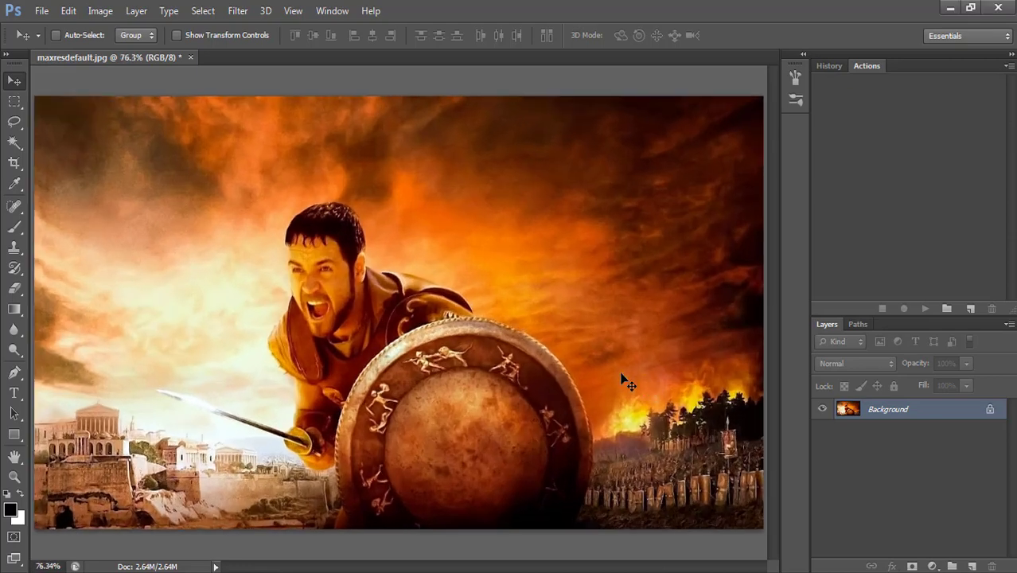
scroll(621, 375, "down", 2)
key("ctrl+alt+i")
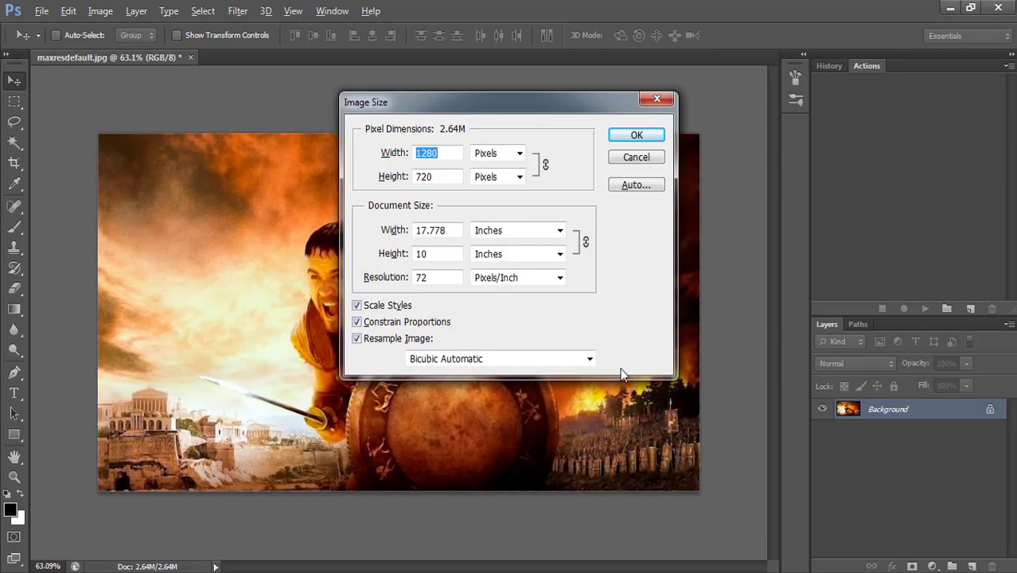
double_click(450, 279)
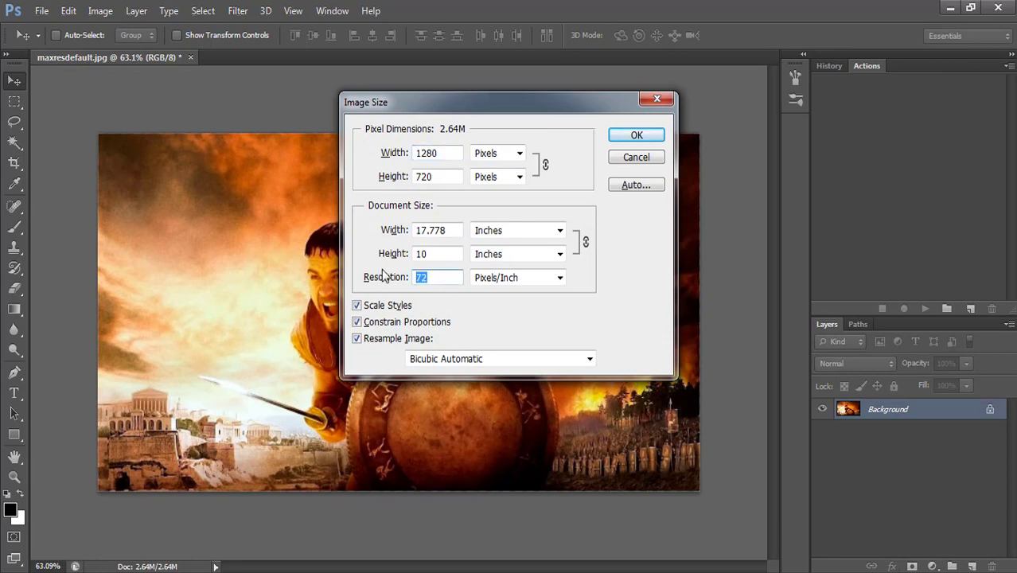
type("300")
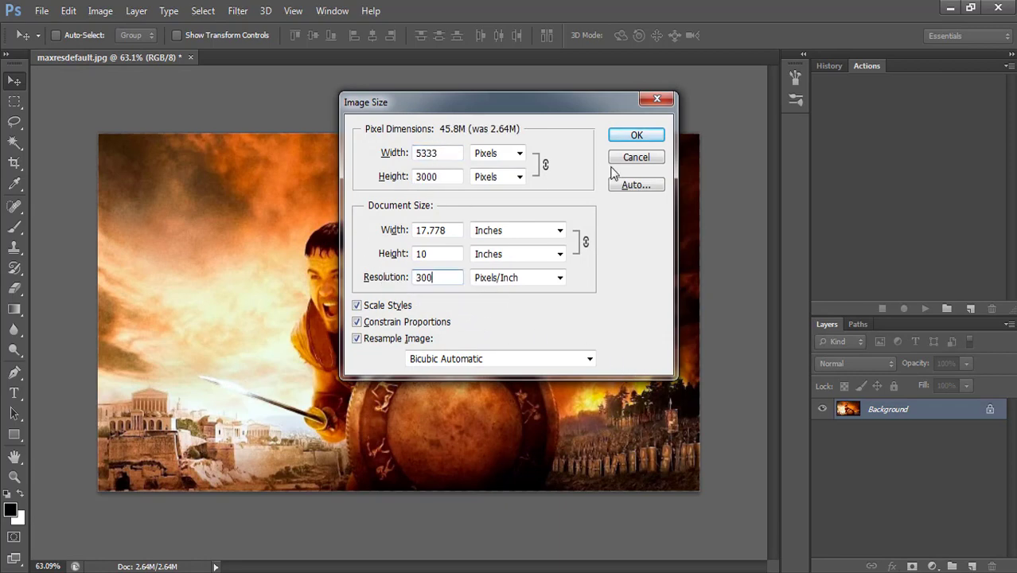
type("3")
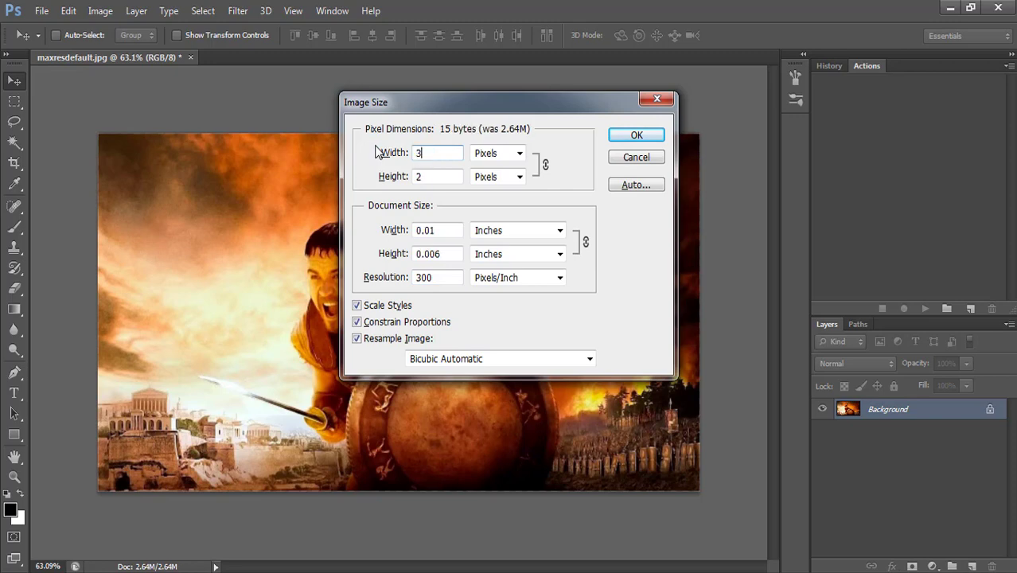
type("500")
key("Return")
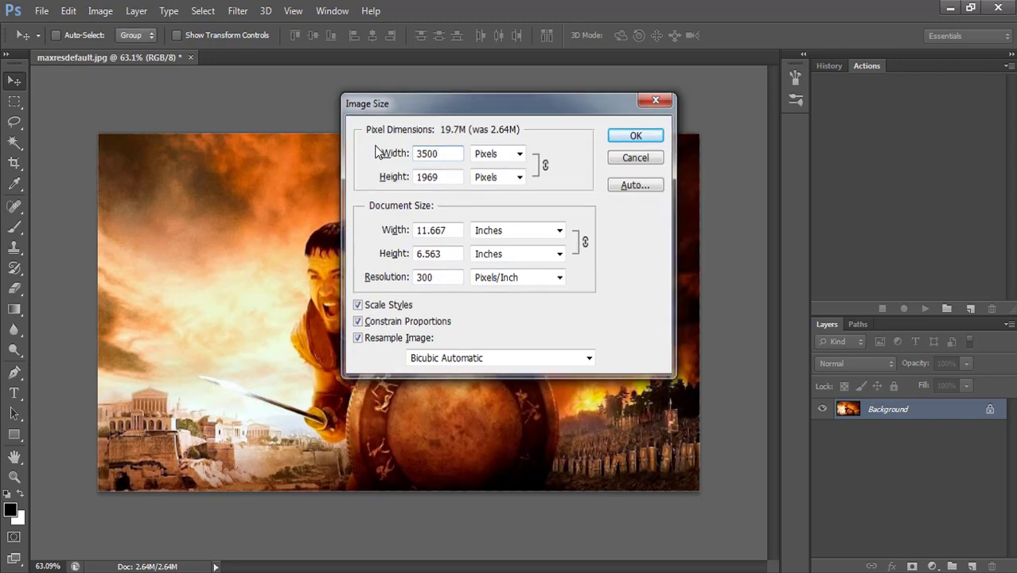
key("ctrl+0")
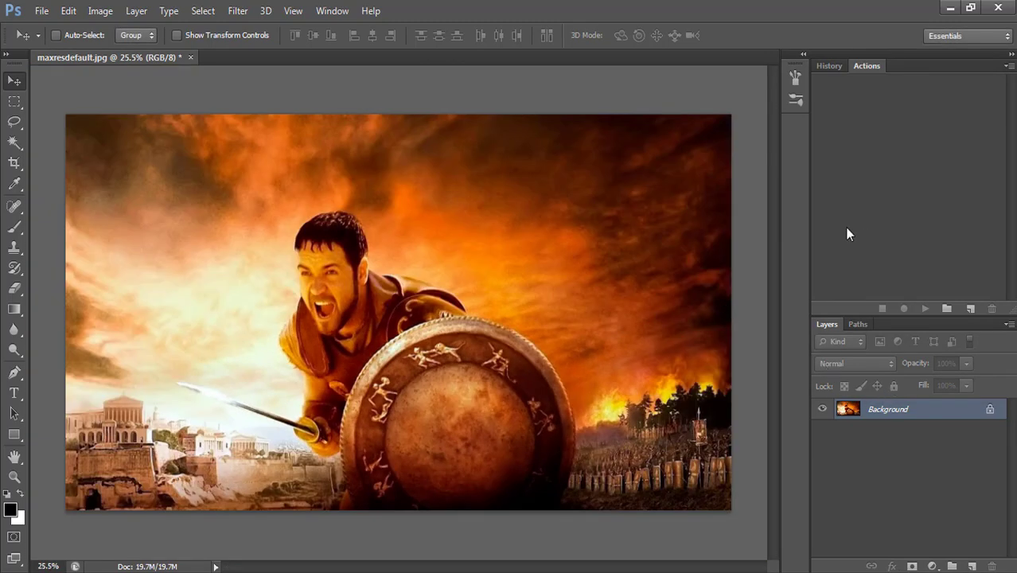
Drag Grunge Action.atn, Grunge Brushes.abr and Grunge Pattern.pat from the FreePsdVn folder into Photoshop
key("alt+Tab")
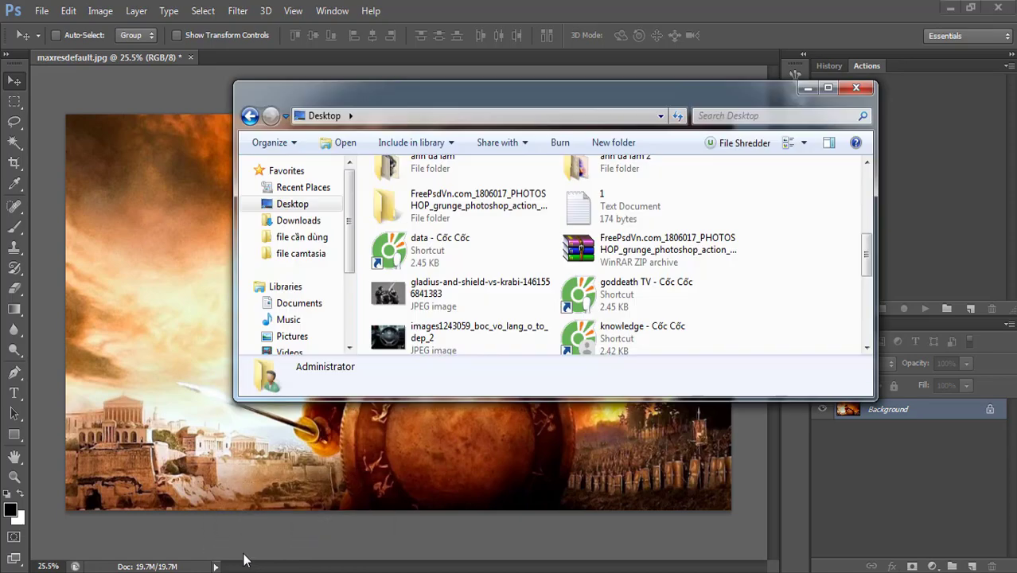
double_click(471, 217)
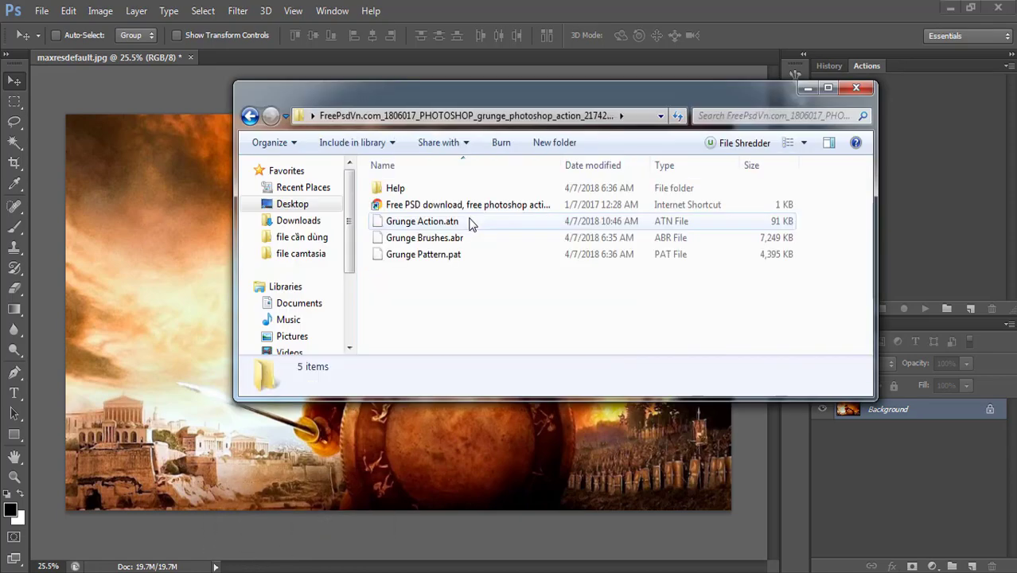
mouse_move(439, 304)
left_mouse_down()
mouse_move(522, 225)
mouse_move(752, 239)
mouse_move(923, 203)
left_mouse_up()
Create a new empty layer named brush above the background
left_click(861, 97)
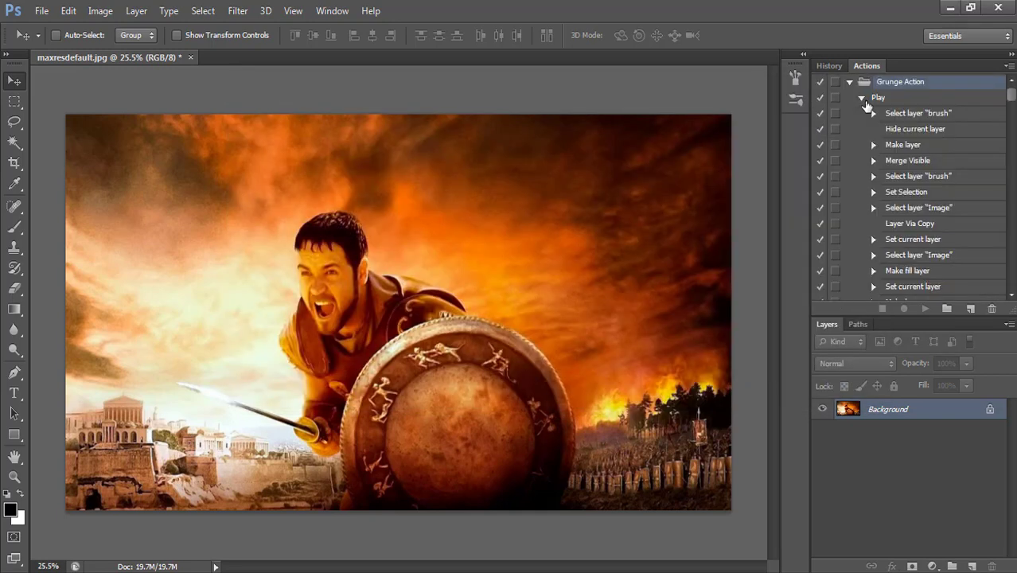
left_click(861, 97)
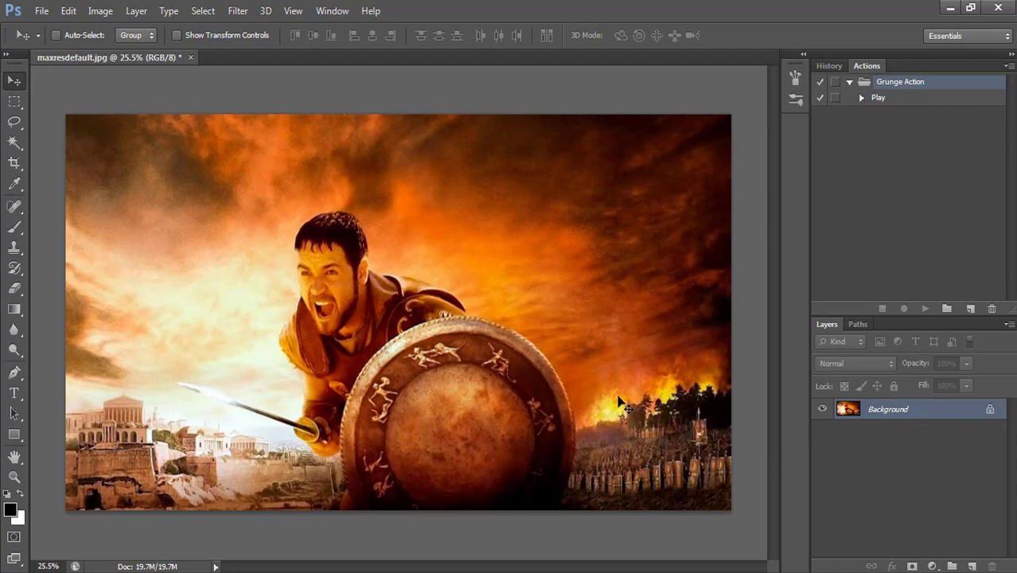
key("ctrl+shift+n")
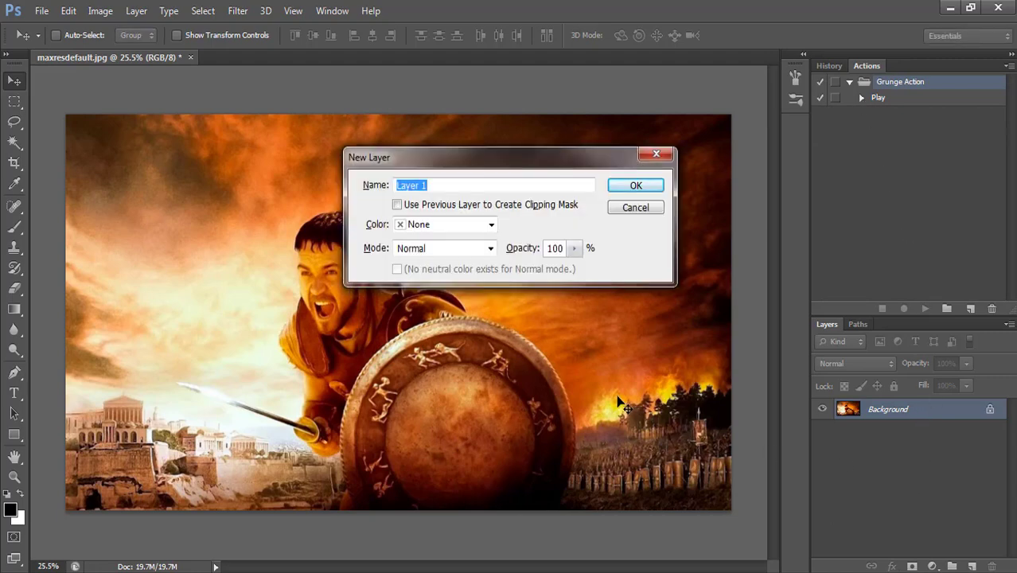
type("brush")
key("Return")
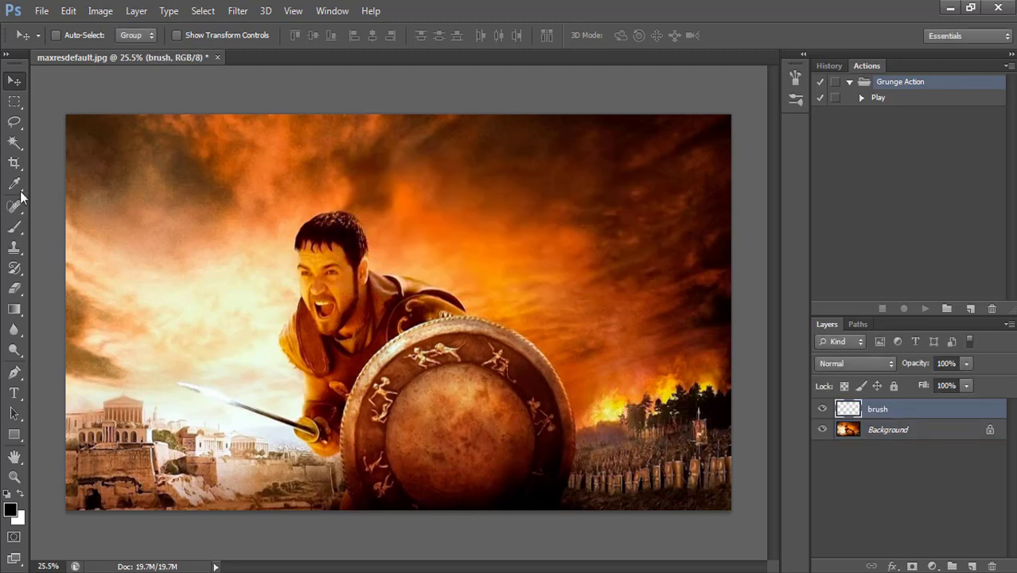
Paint the gladiator's head with a soft round brush in red fb0000
left_click(14, 227)
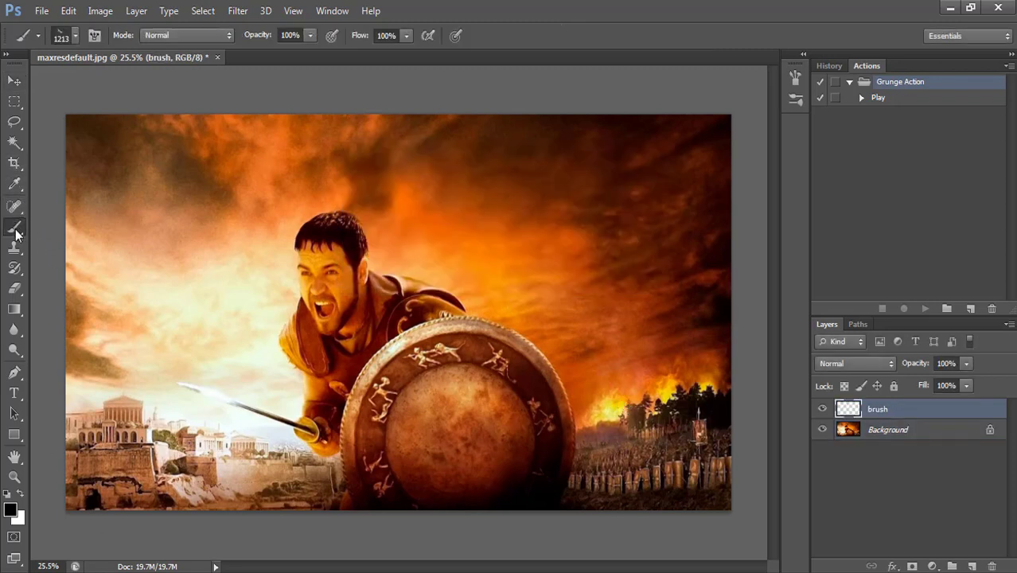
left_click(11, 510)
left_click(802, 152)
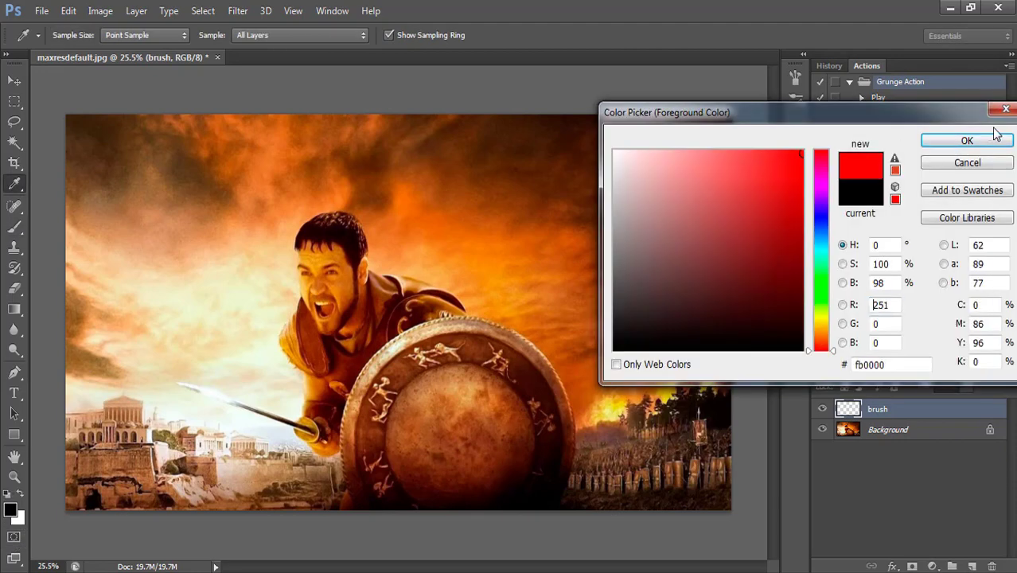
left_click(966, 141)
right_click(464, 362)
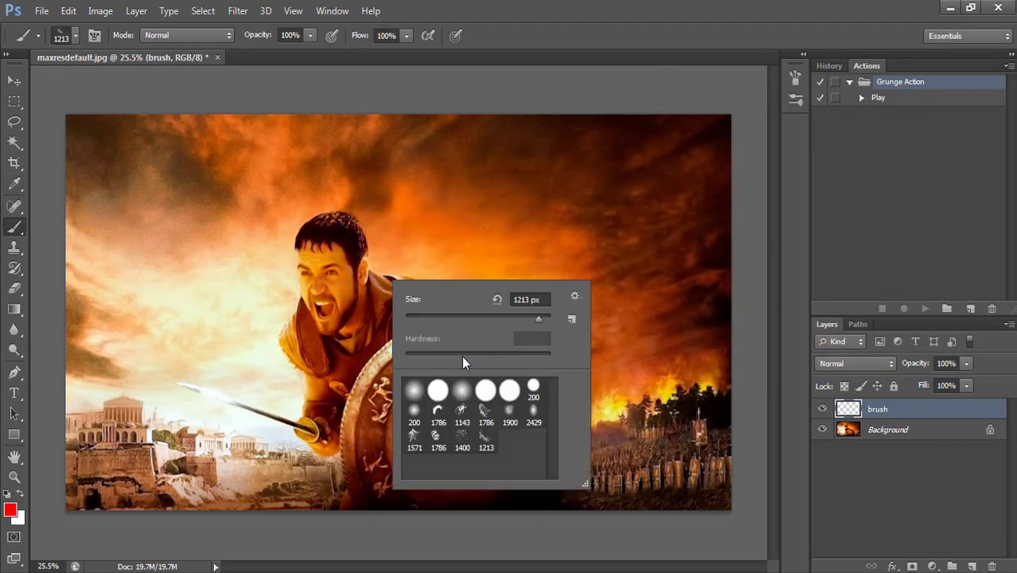
left_click(415, 408)
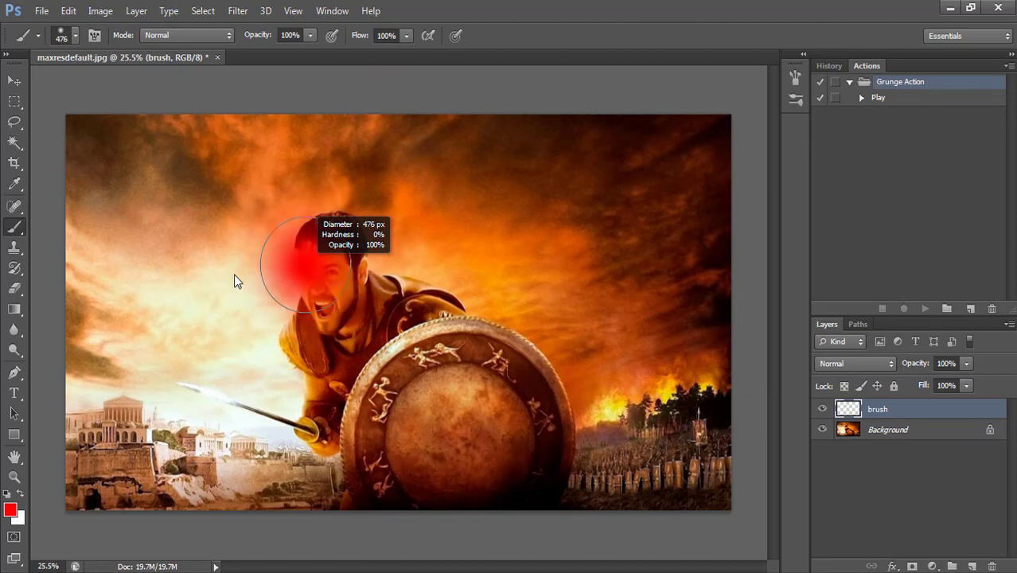
scroll(343, 298, "up", 2)
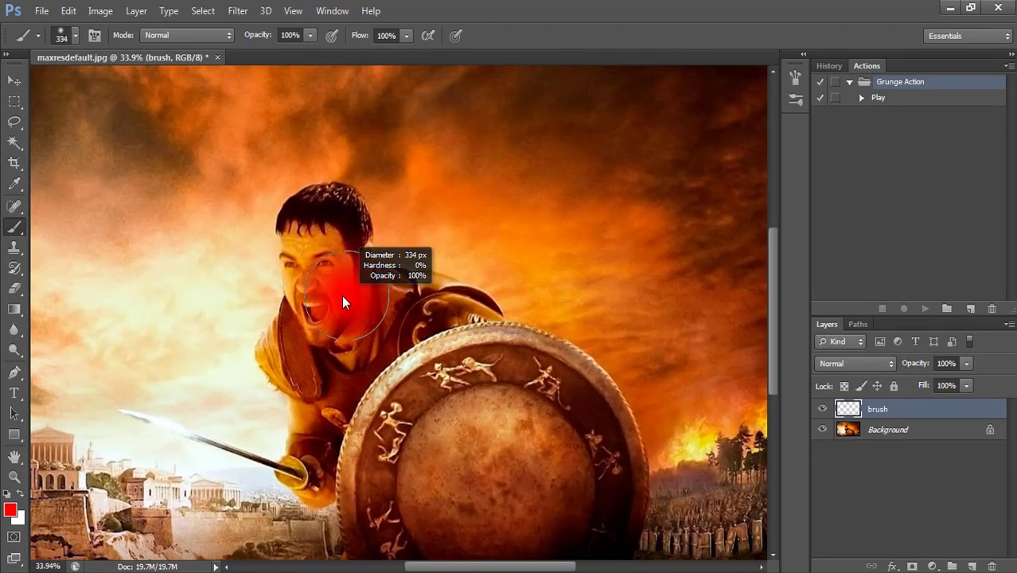
scroll(338, 293, "down", 2)
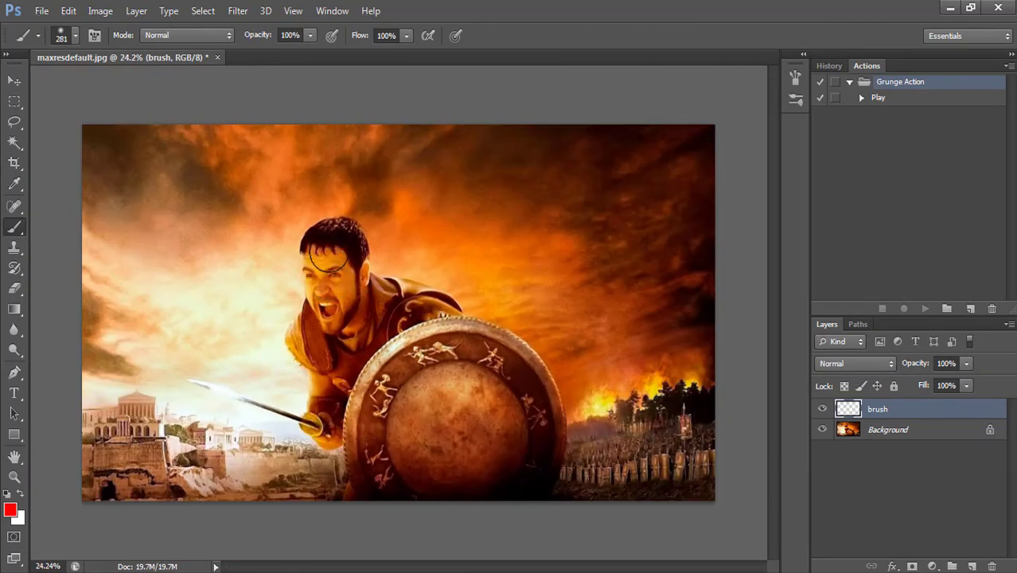
mouse_move(328, 259)
left_mouse_down()
mouse_move(322, 277)
mouse_move(342, 317)
mouse_move(307, 343)
mouse_move(332, 428)
mouse_move(356, 430)
mouse_move(361, 507)
mouse_move(390, 422)
mouse_move(357, 359)
mouse_move(375, 296)
mouse_move(437, 314)
mouse_move(423, 321)
mouse_move(404, 504)
mouse_move(413, 505)
mouse_move(427, 380)
mouse_move(482, 456)
mouse_move(479, 415)
mouse_move(495, 398)
mouse_move(522, 496)
mouse_move(536, 454)
mouse_move(530, 483)
mouse_move(542, 438)
mouse_move(533, 386)
mouse_move(481, 337)
mouse_move(519, 369)
mouse_move(517, 486)
left_mouse_up()
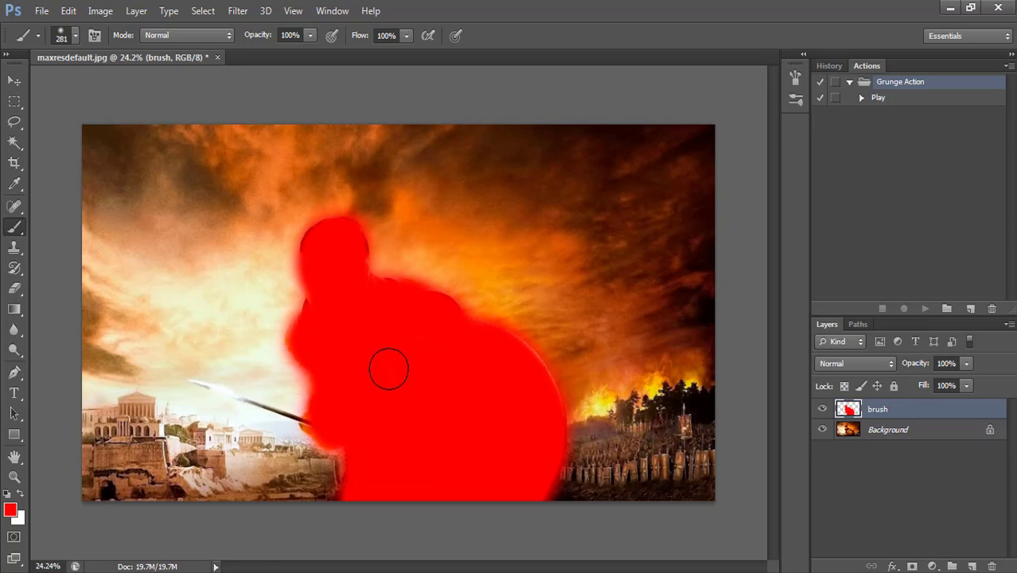
Paint the spear red with a 25 px brush, then select the Grunge Action's Play step
right_click(376, 347)
type("25")
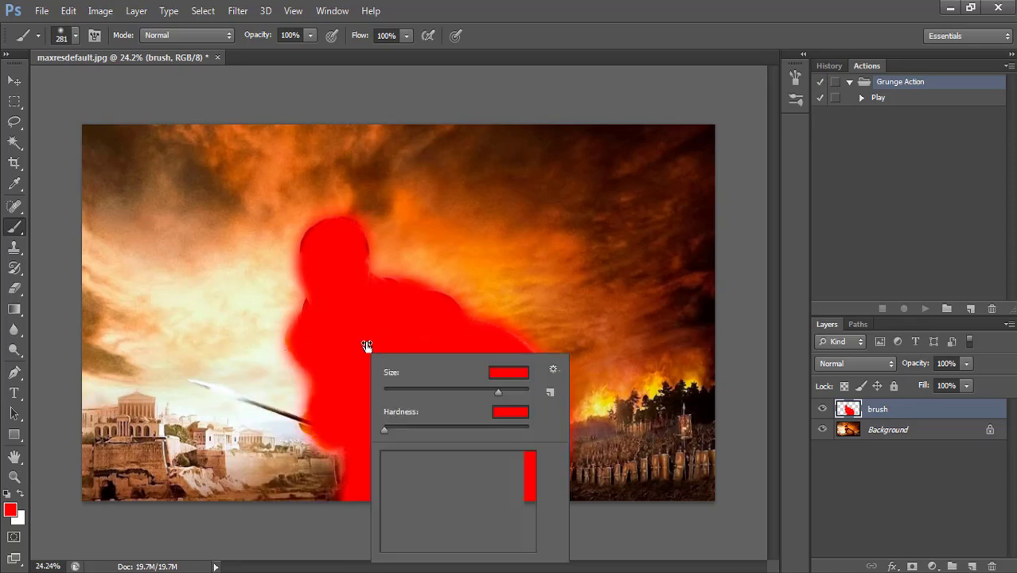
key("Return")
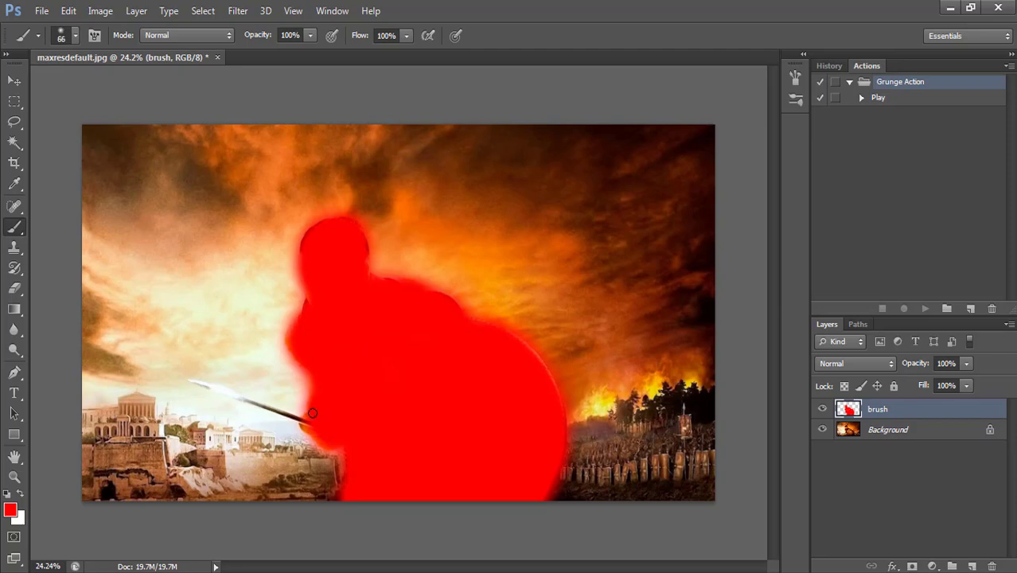
left_click(197, 384, "shift")
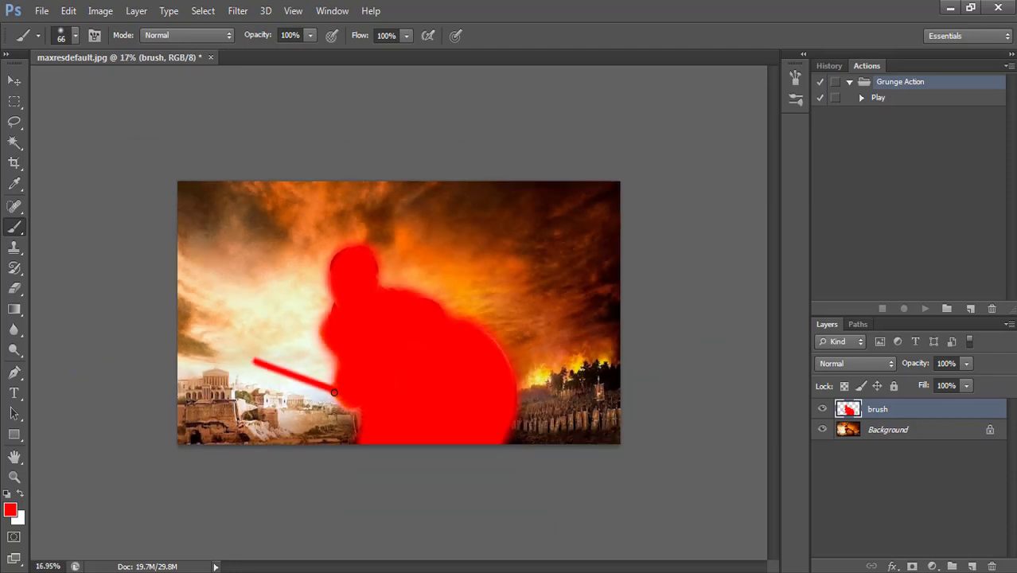
left_click(897, 97)
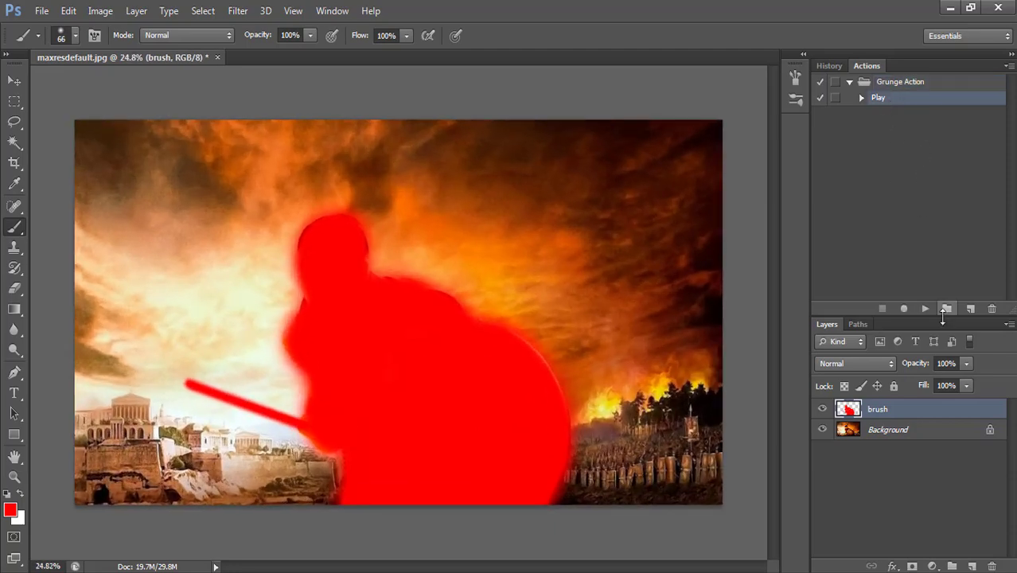
Play the Grunge Action and let it build the grunge poster layers
left_click(926, 310)
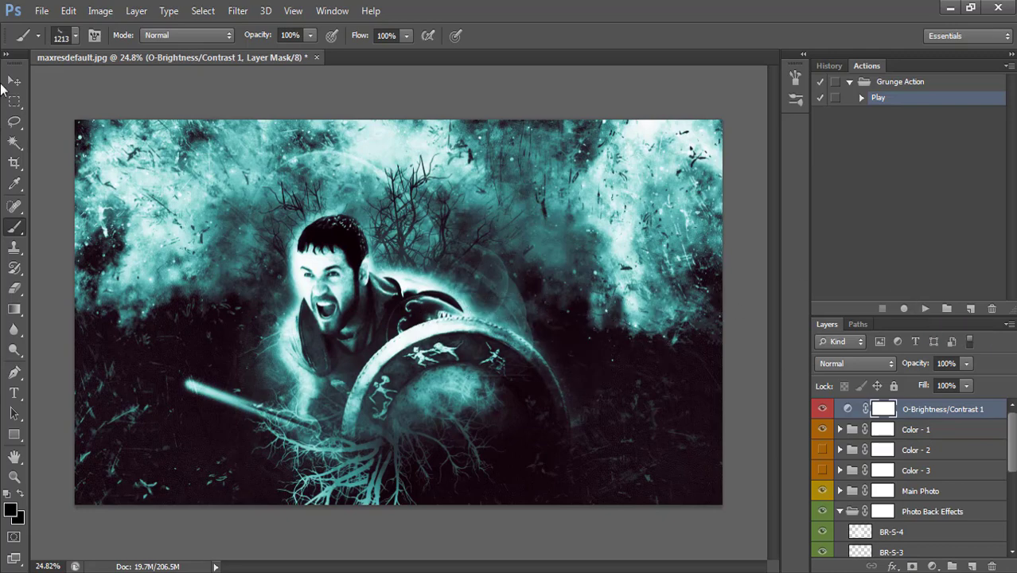
Preview the Color - 2 and Color - 3 tints on the zoomed-in poster
key("ctrl+plus")
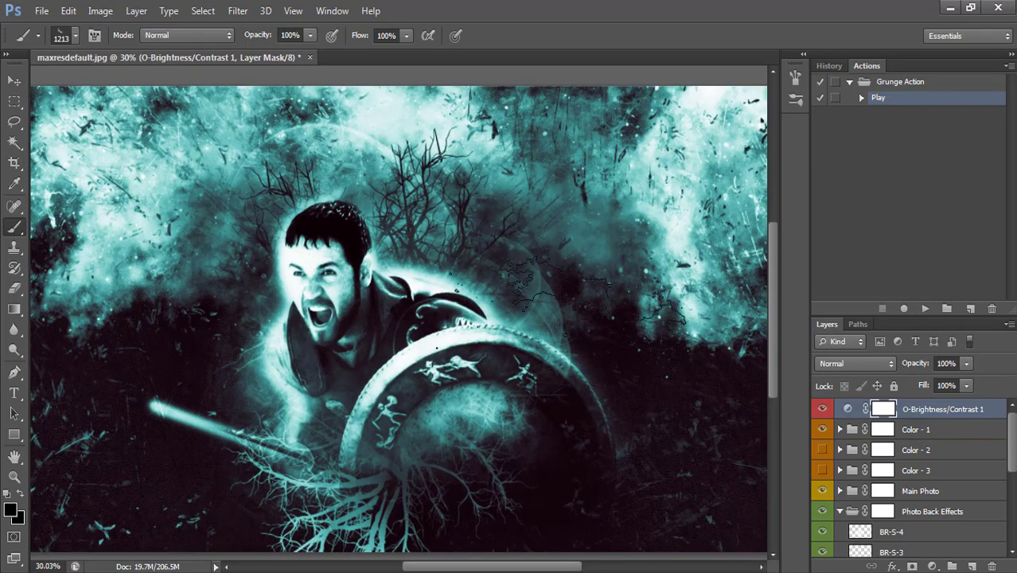
key("ctrl+0")
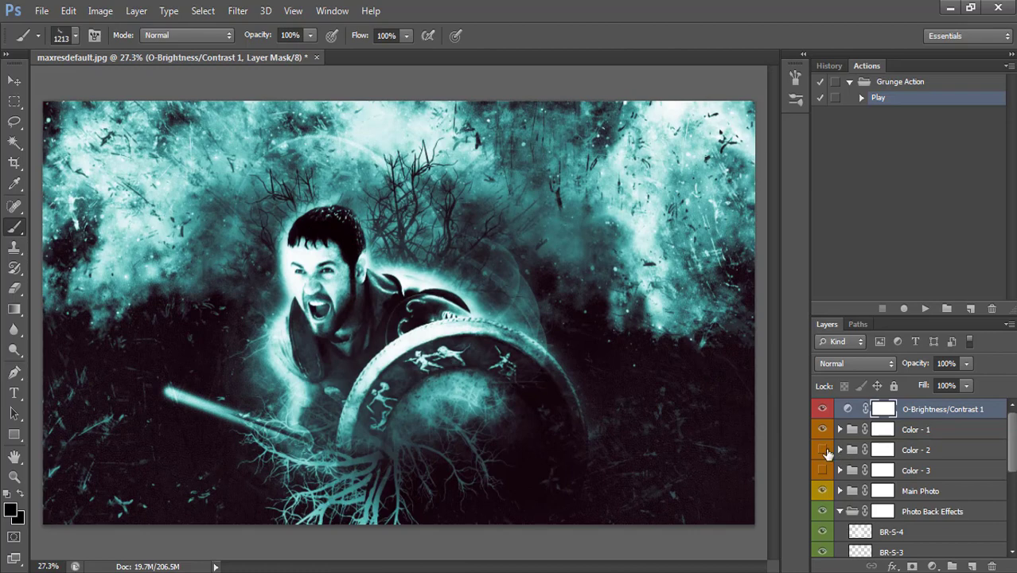
left_click(824, 450)
key("ctrl+plus")
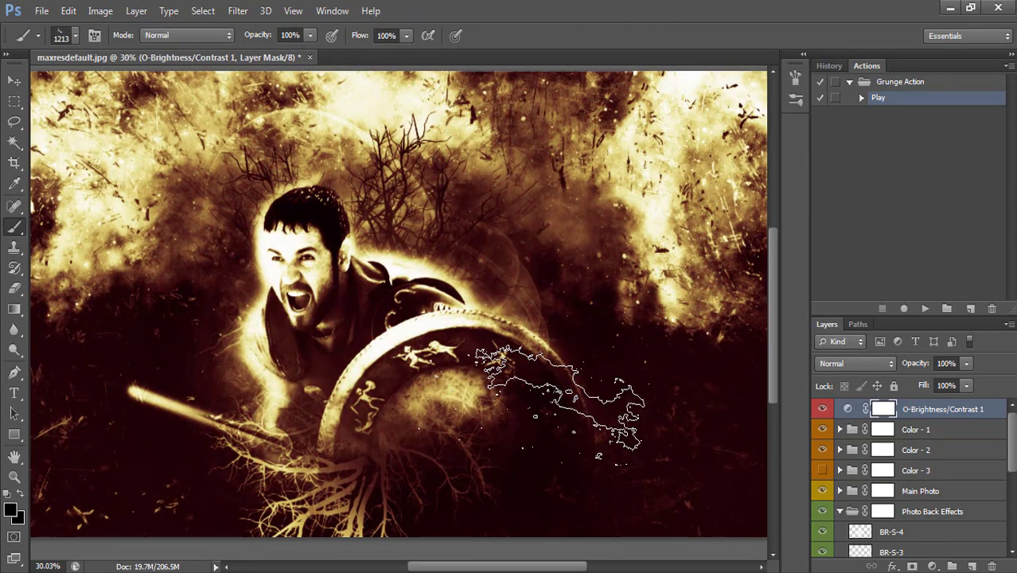
scroll(565, 406, "down", 2)
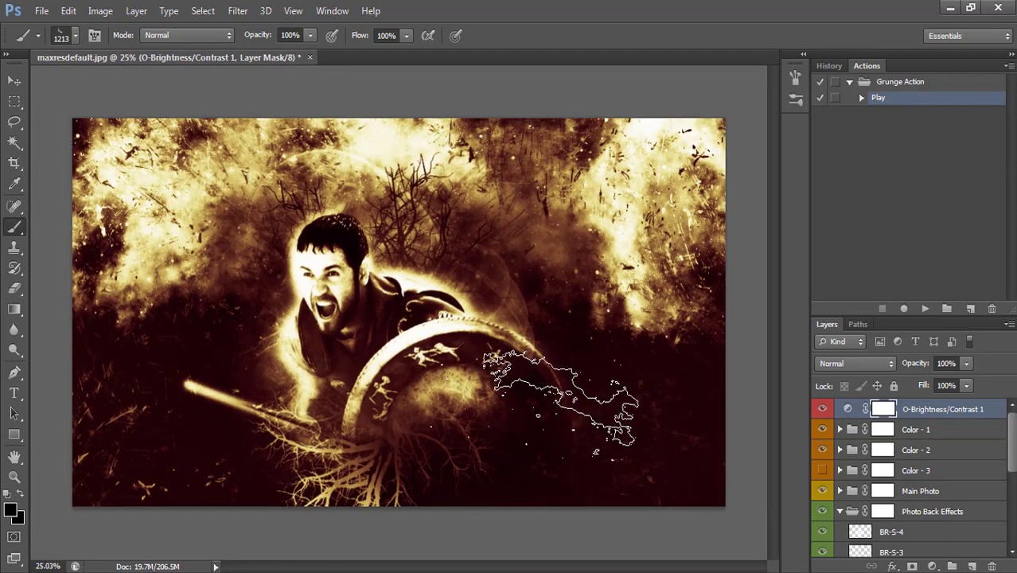
scroll(880, 472, "down", 1)
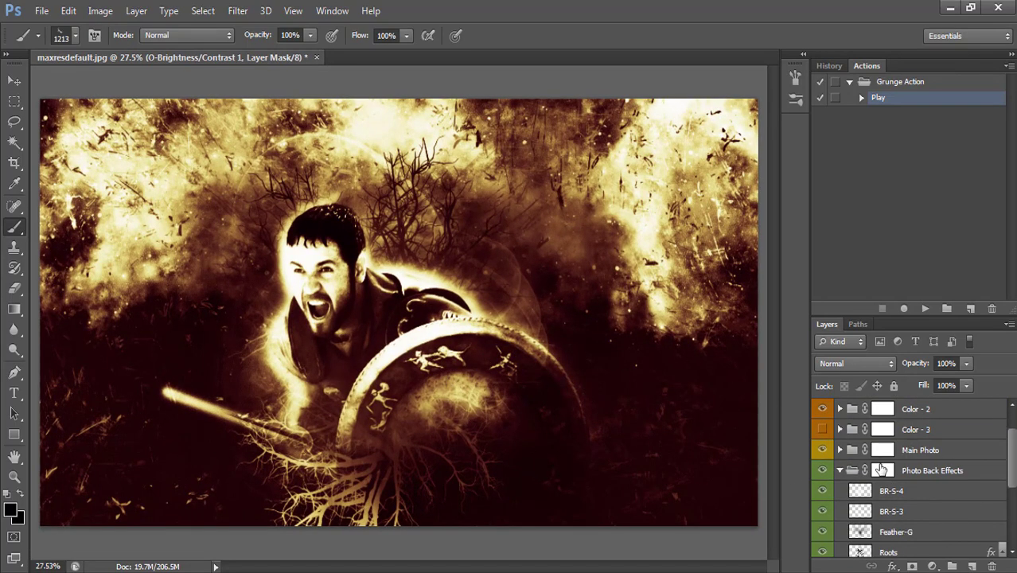
left_click(823, 429)
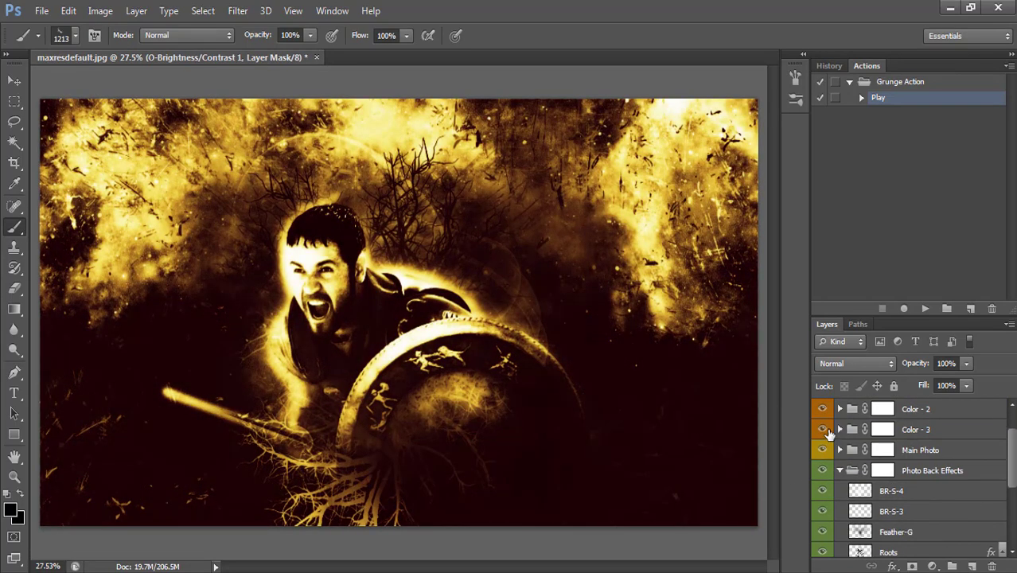
left_click(822, 409)
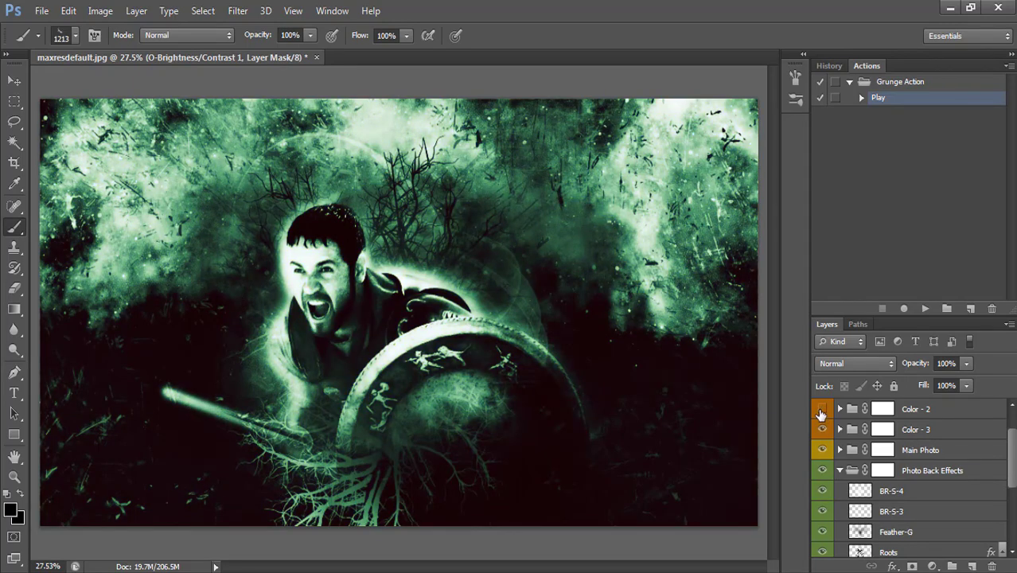
Hide Color - 1 and Color - 3, keeping only Color - 2 visible for the fiery orange look
scroll(821, 414, "up", 1)
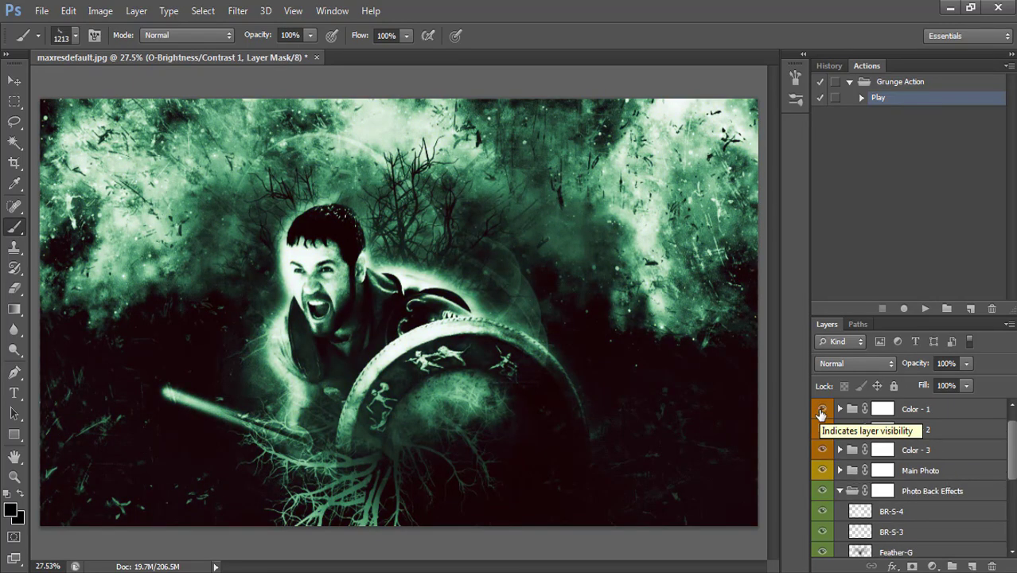
scroll(821, 414, "up", 1)
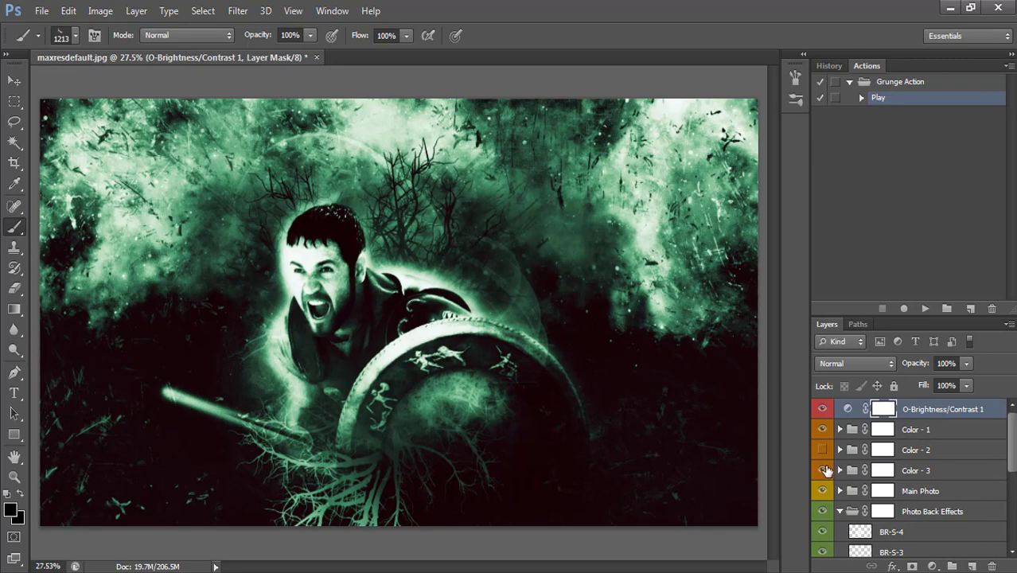
left_click(822, 429)
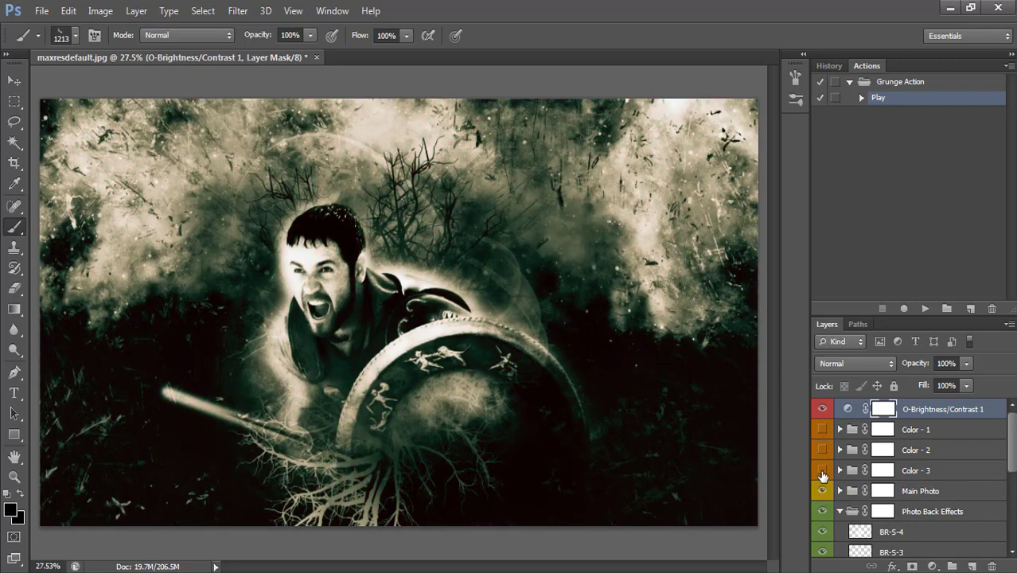
left_click(822, 472)
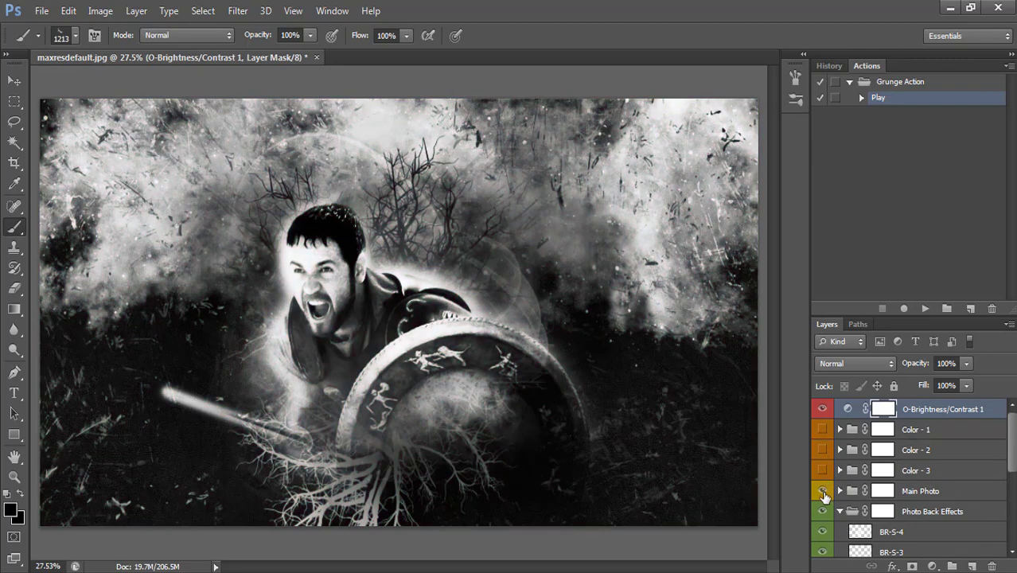
left_click(823, 491)
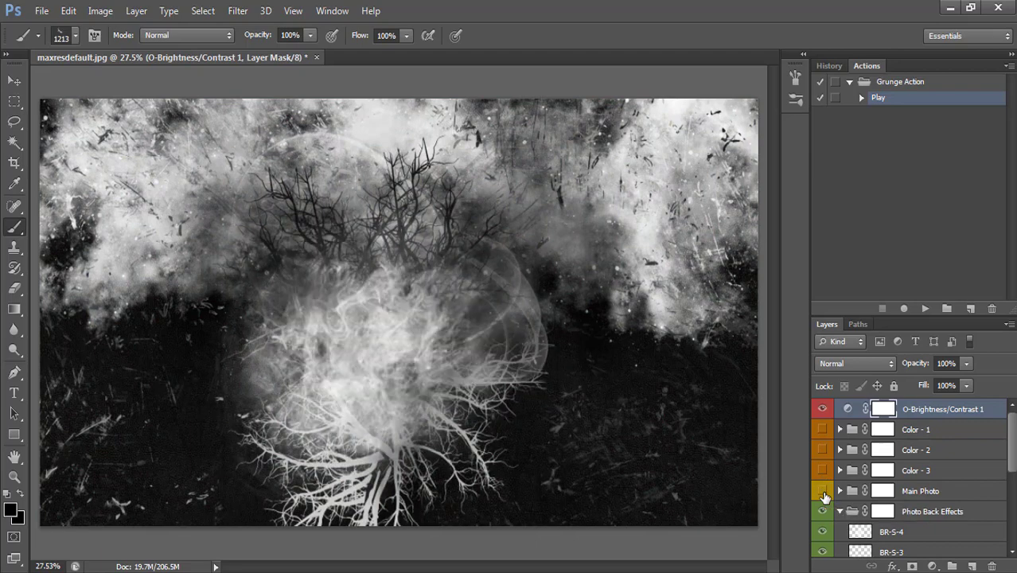
left_click(823, 491)
left_click(823, 471)
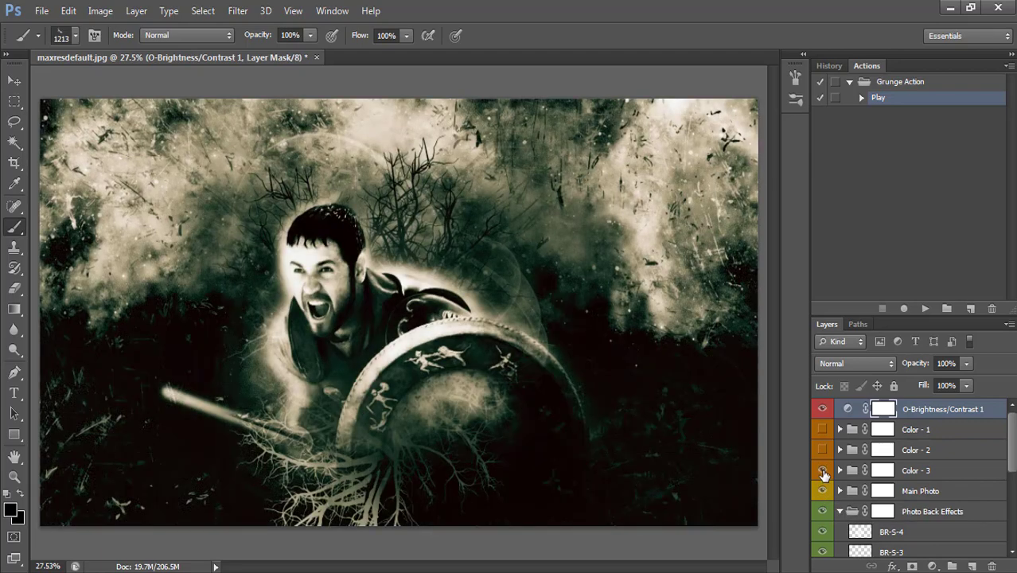
left_click(822, 470)
left_click(822, 450)
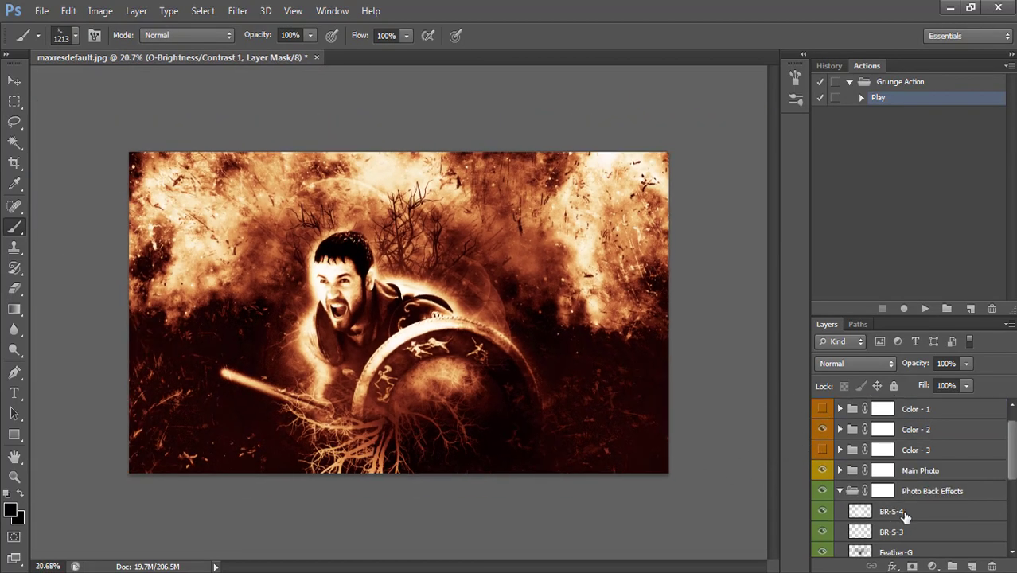
Expand the Background Effects and Main Photo groups to inspect their layers
scroll(907, 518, "down", 5)
scroll(908, 518, "down", 2)
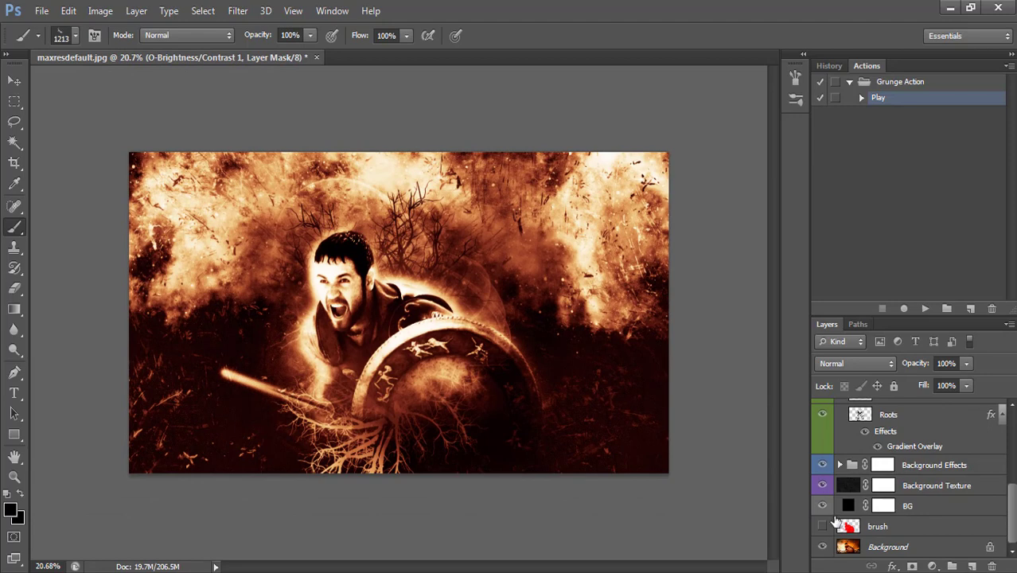
left_click(842, 467)
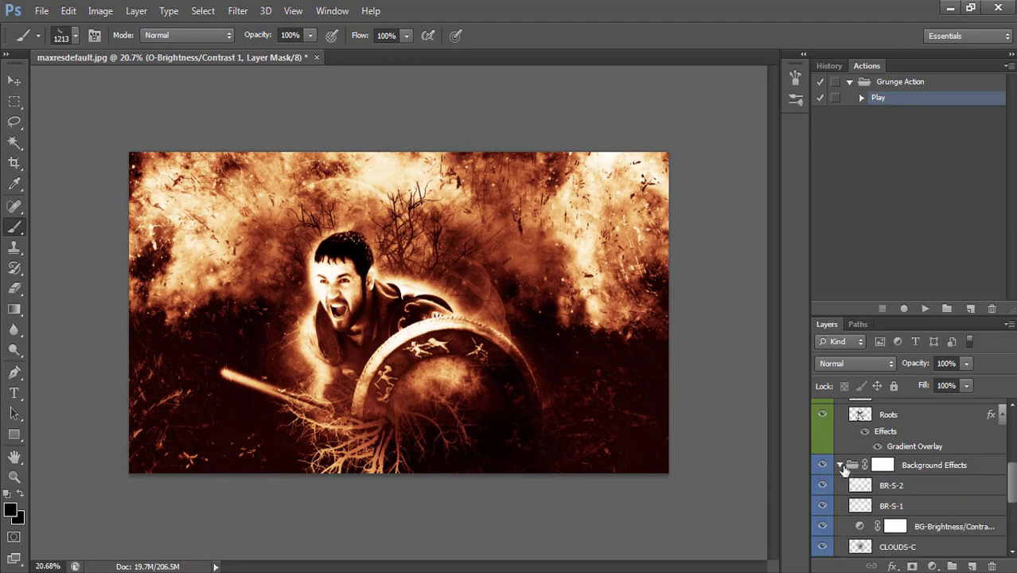
scroll(847, 477, "down", 2)
scroll(848, 484, "up", 2)
scroll(849, 483, "up", 2)
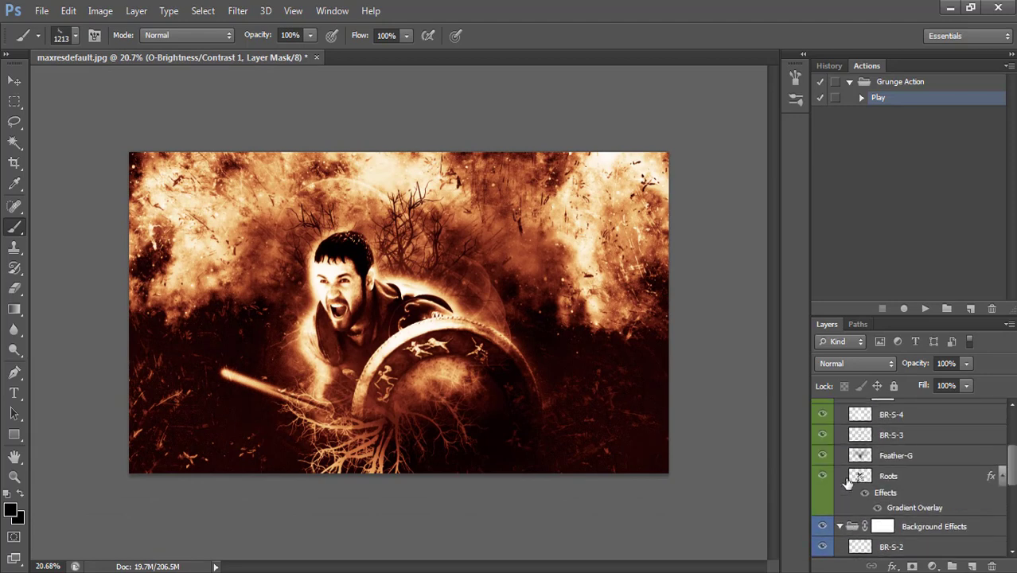
scroll(849, 484, "up", 2)
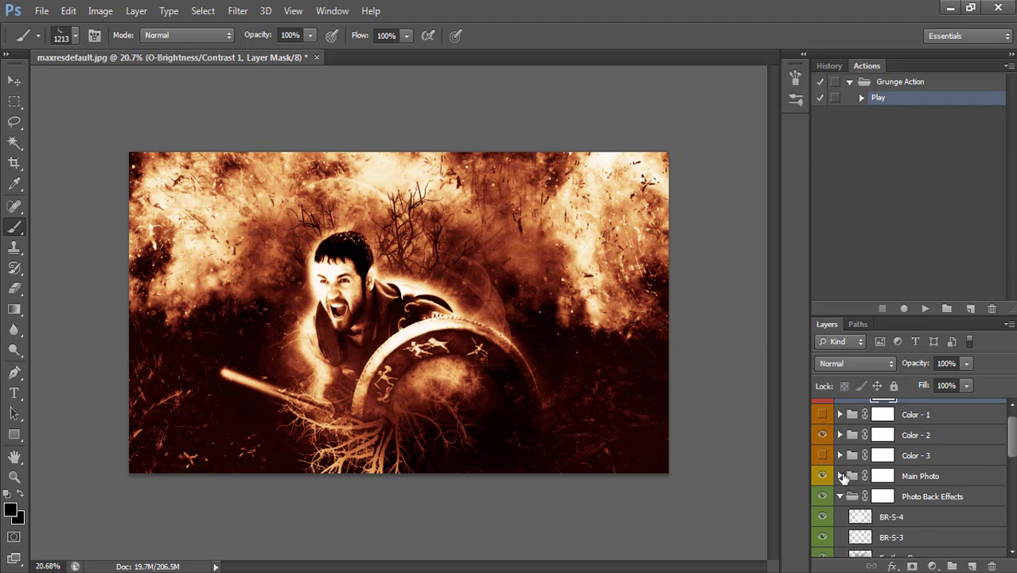
left_click(839, 476)
scroll(844, 477, "down", 2)
scroll(843, 476, "up", 2)
scroll(845, 476, "up", 1)
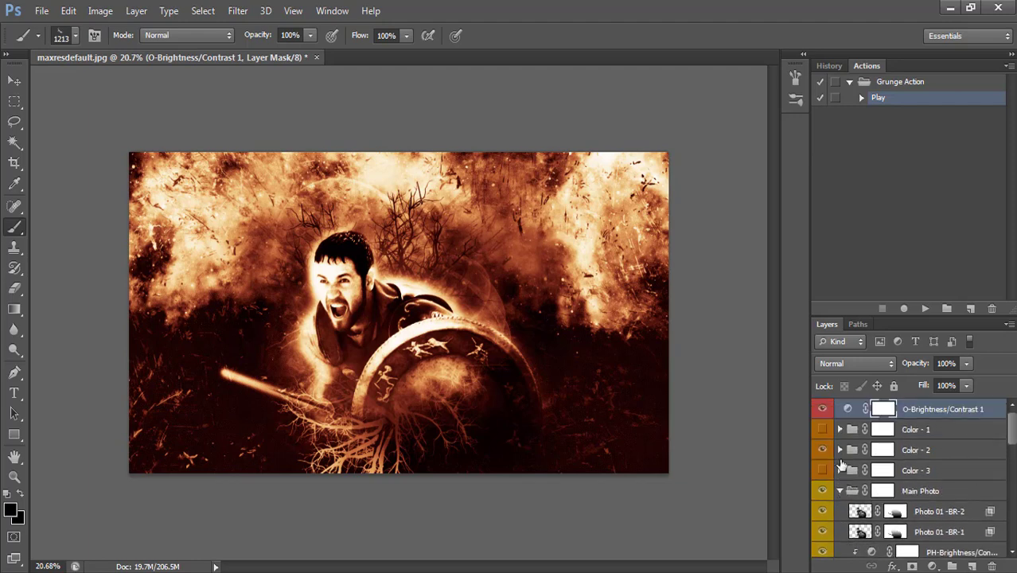
Open the Color - 2 group's adjustment layers and zoom the poster back in
left_click(839, 450)
scroll(840, 450, "down", 2)
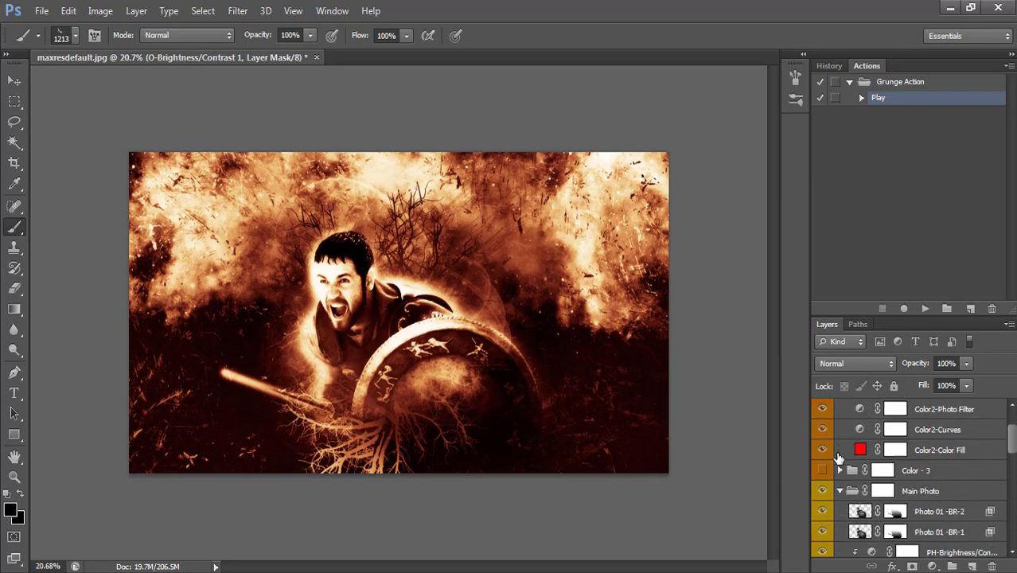
scroll(836, 477, "up", 1)
key("ctrl+plus")
scroll(518, 473, "up", 1)
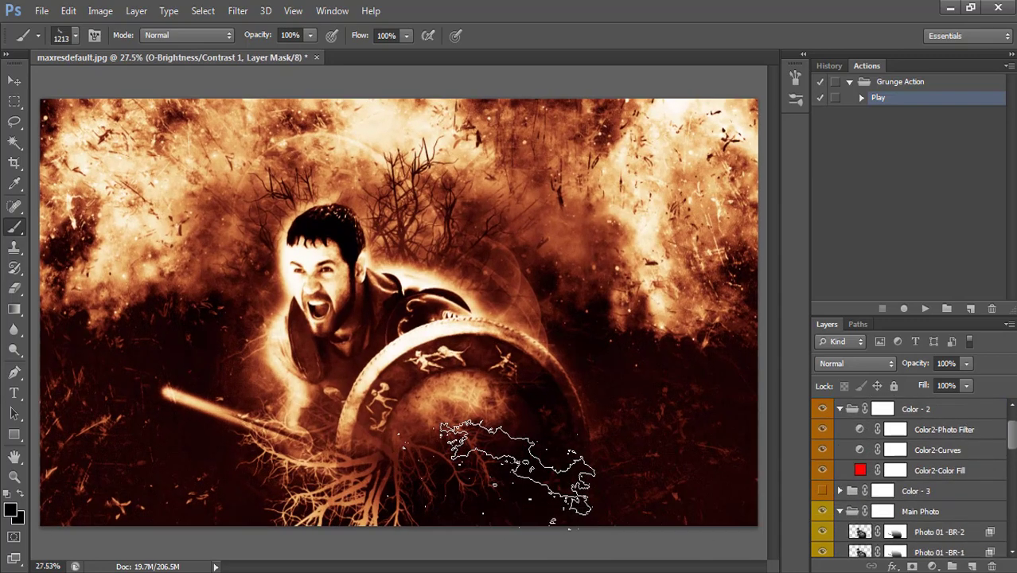
scroll(518, 473, "down", 1)
scroll(517, 473, "up", 1)
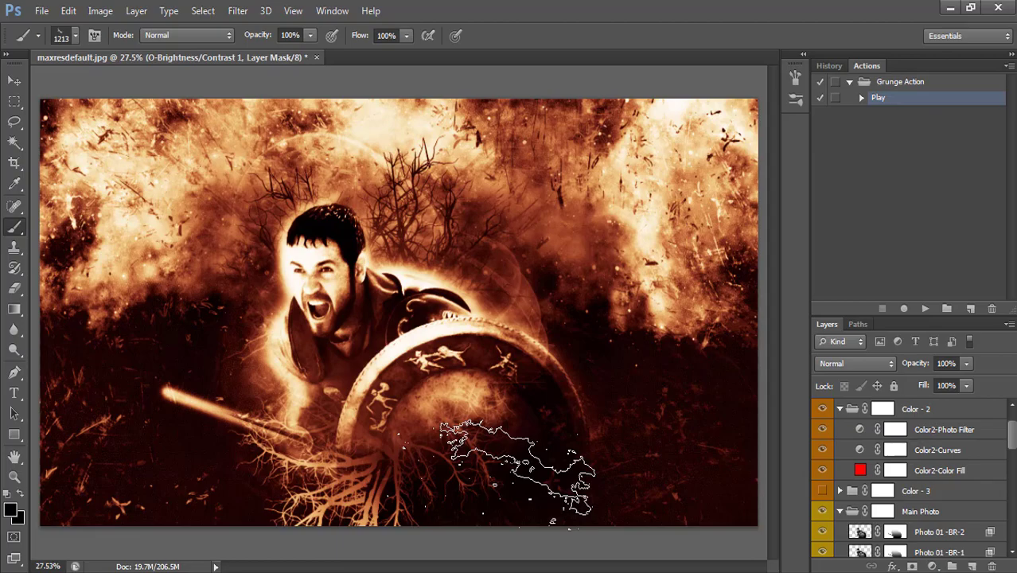